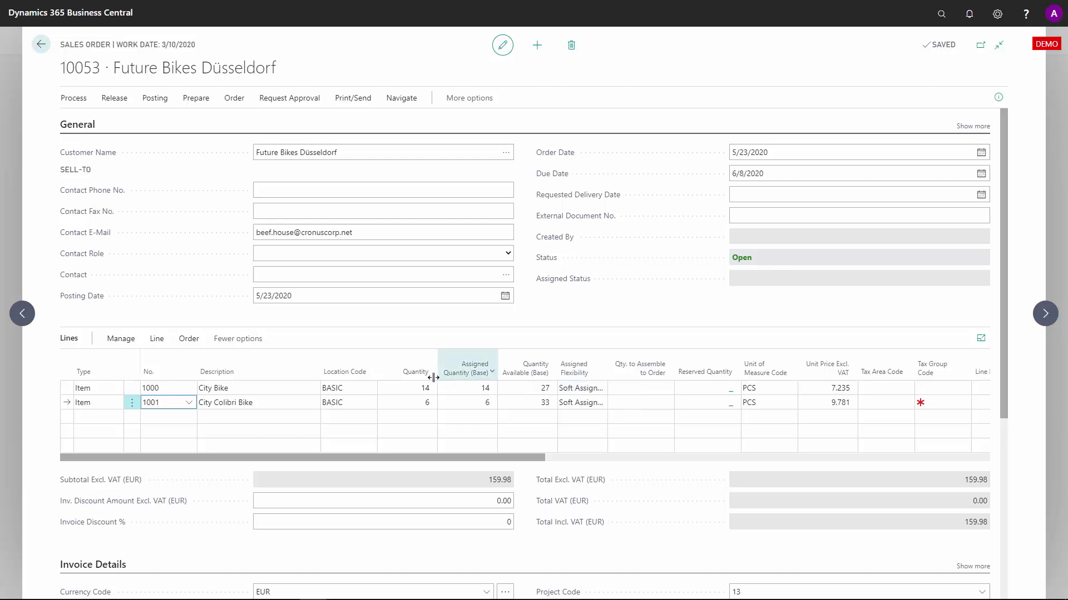
Examine the Graphical Inventory Profile of the first City Bike line with assigned sales quantities turned off, inspecting the late May and June points.
{"action": "left_click", "coordinate": [413, 389]}
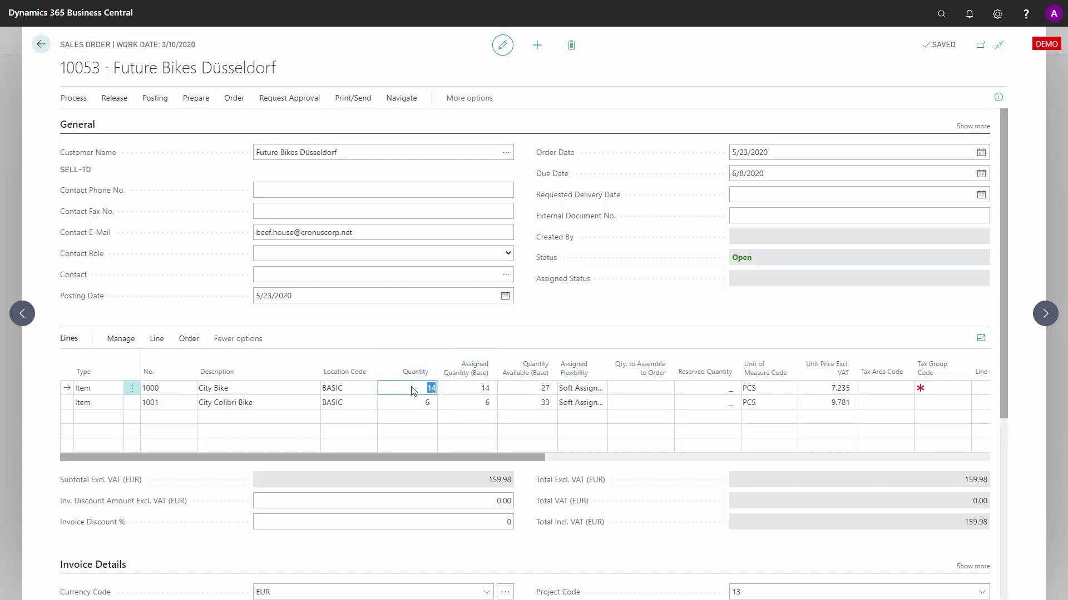
{"action": "left_click", "coordinate": [156, 340]}
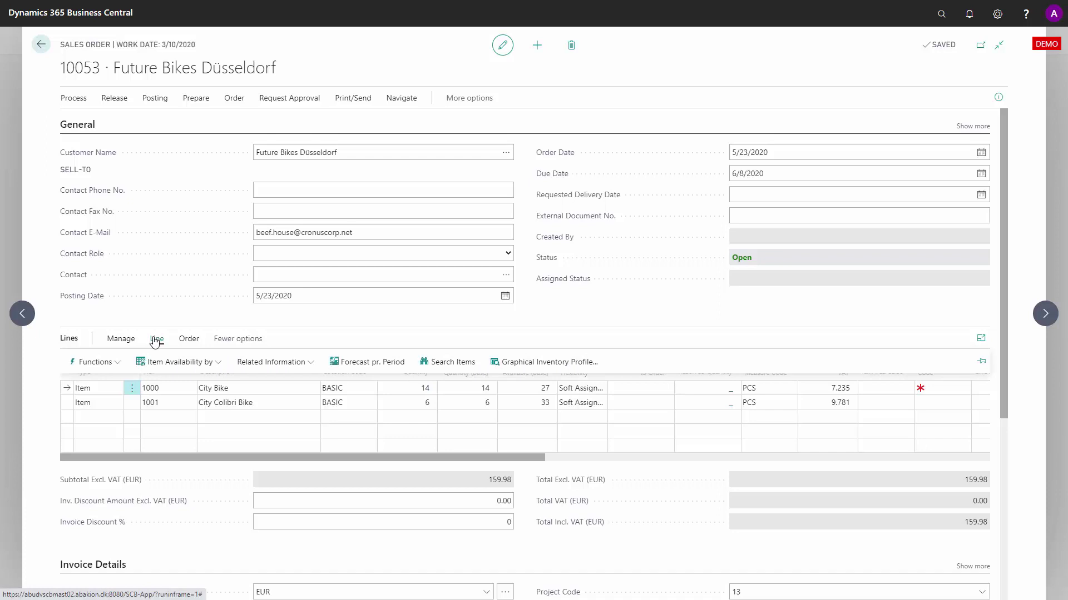
{"action": "left_click", "coordinate": [550, 362]}
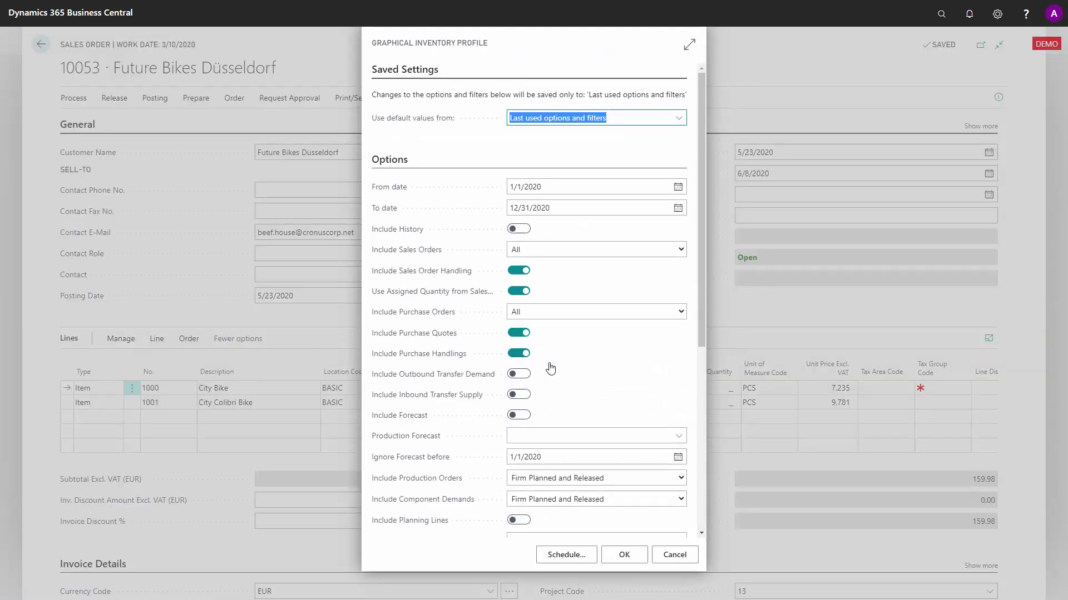
{"action": "left_click", "coordinate": [519, 291]}
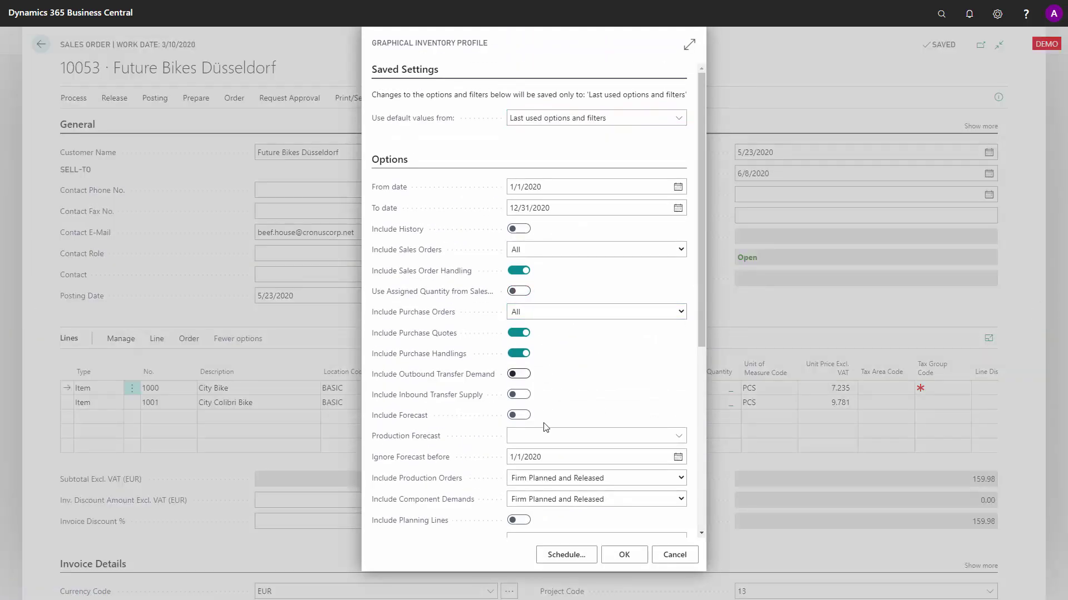
{"action": "left_click", "coordinate": [624, 554]}
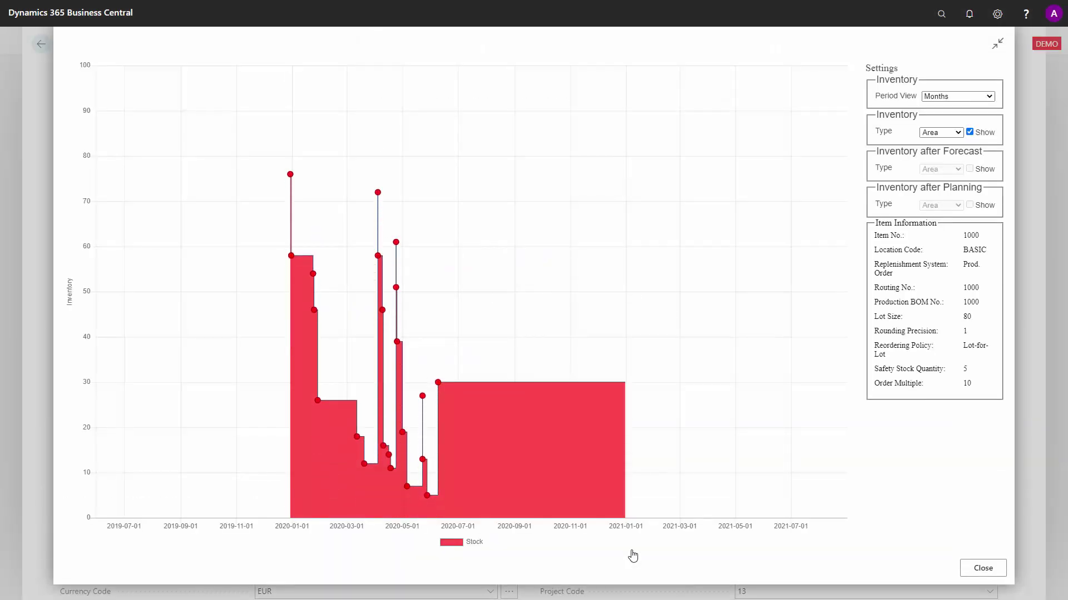
{"action": "mouse_move", "coordinate": [427, 495]}
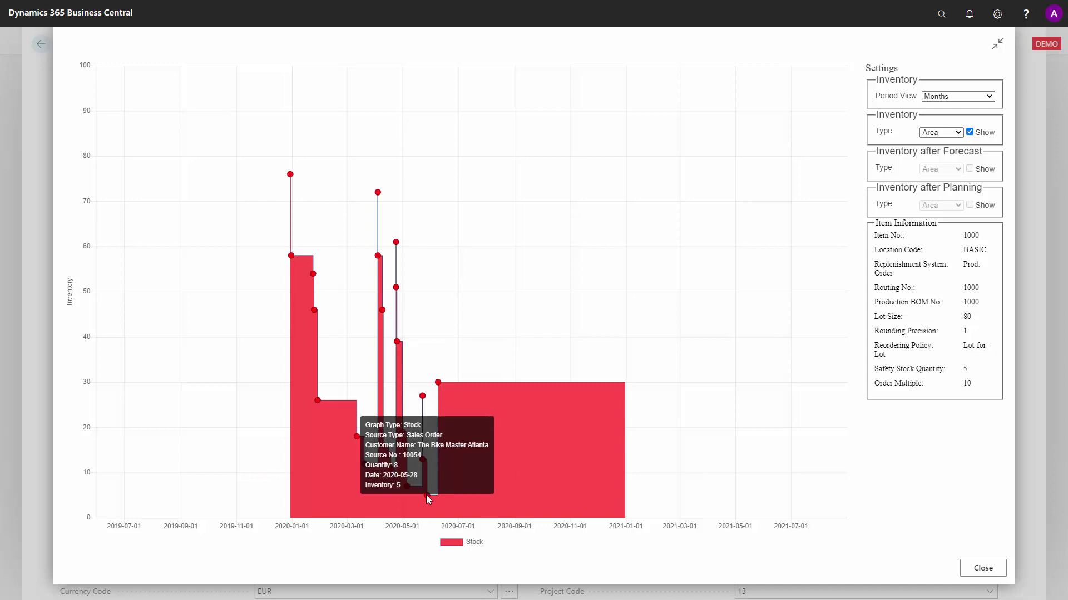
{"action": "mouse_move", "coordinate": [439, 382]}
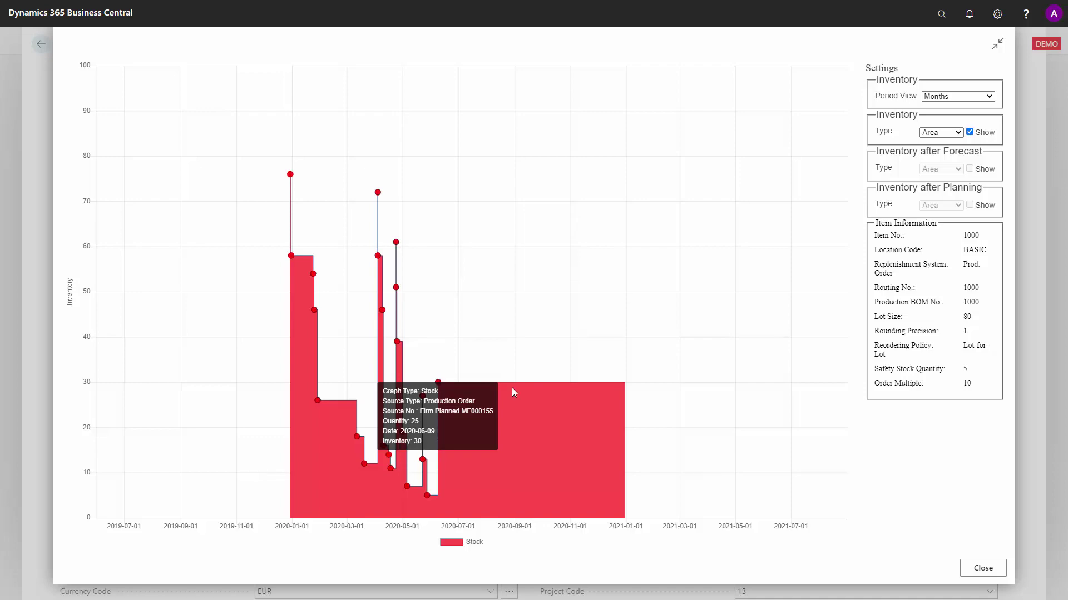
{"action": "left_click", "coordinate": [973, 570]}
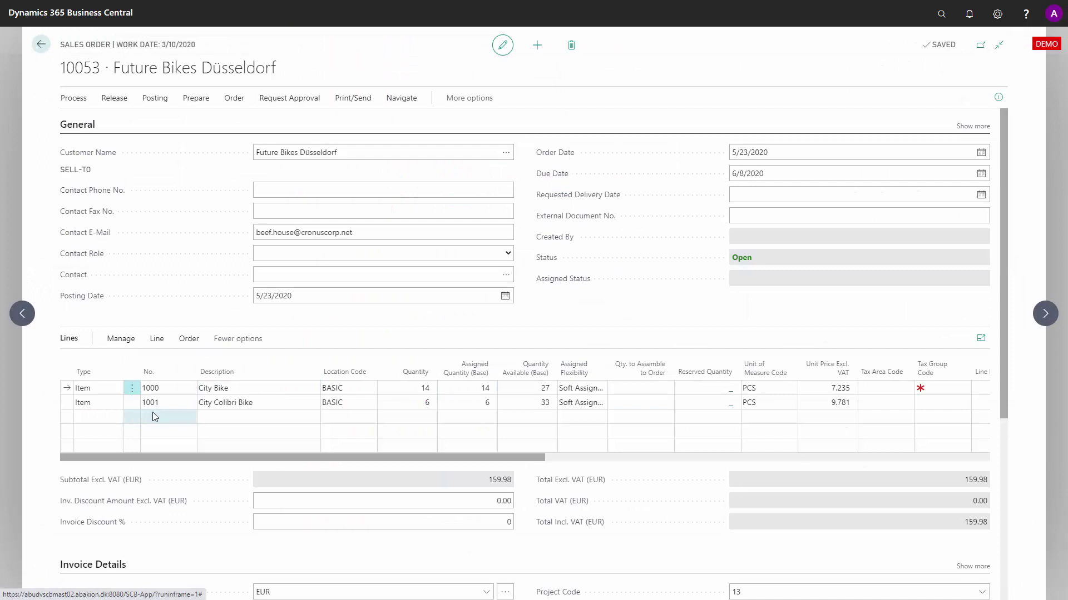
Add a new sales order line for item 1000.
{"action": "left_click", "coordinate": [152, 414]}
{"action": "type", "text": "1000"}
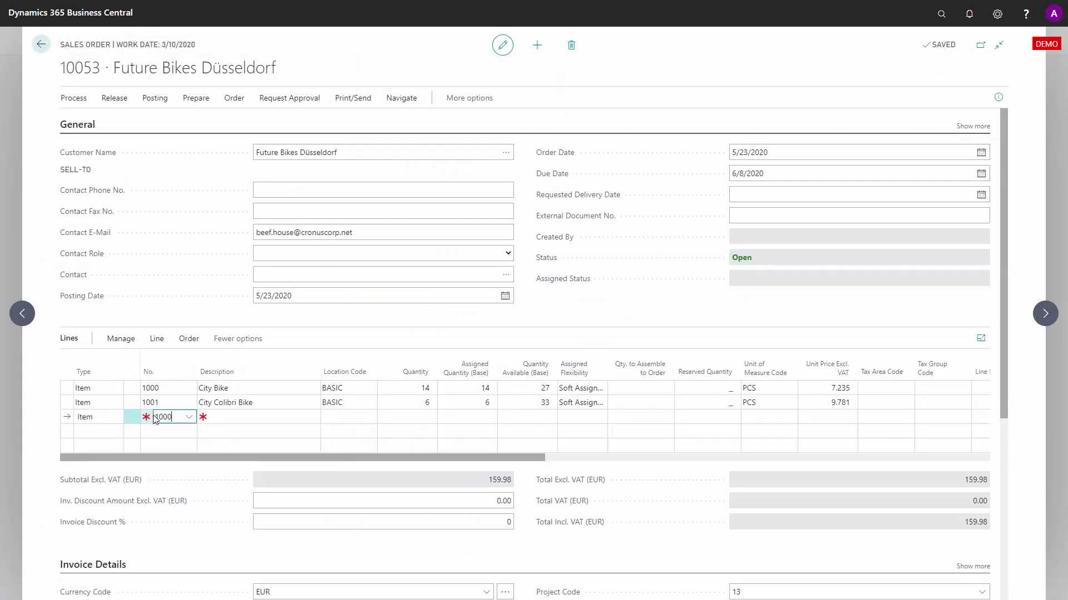
{"action": "key", "text": "Tab"}
{"action": "key", "text": "Tab"}
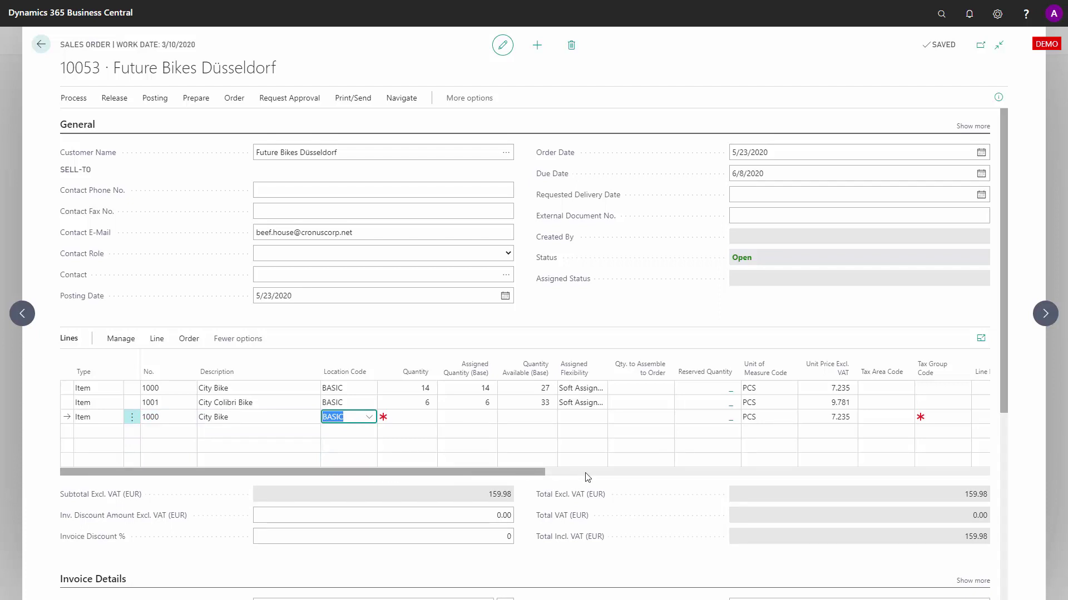
Set the shipment date of the new City Bike line to 3/25/2020.
{"action": "left_click", "coordinate": [626, 473]}
{"action": "left_click_drag", "start_coordinate": [626, 477], "coordinate": [800, 465]}
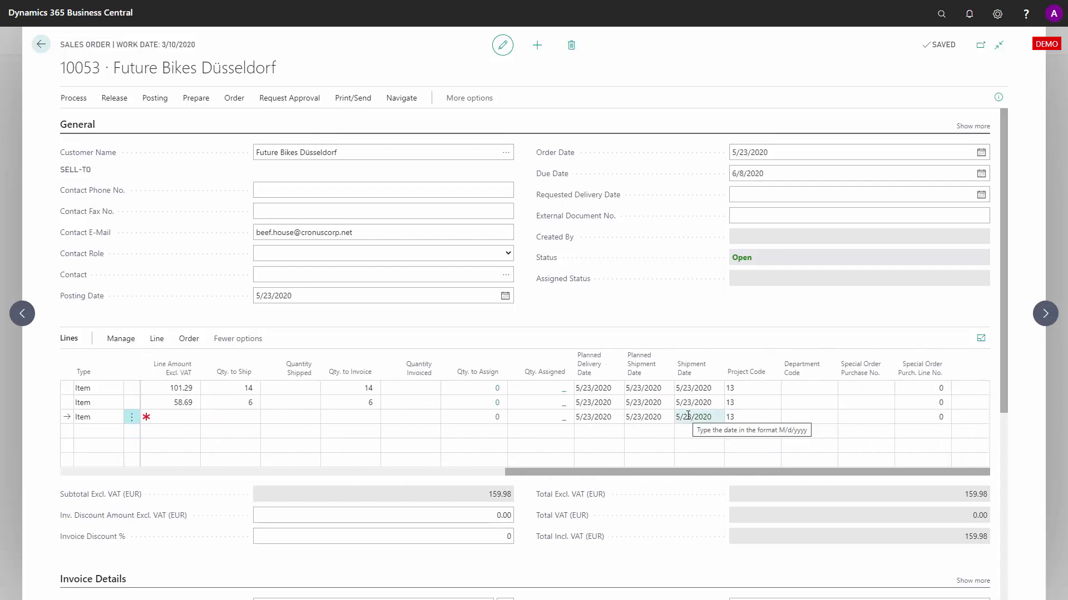
{"action": "left_click", "coordinate": [688, 416]}
{"action": "left_click", "coordinate": [687, 417]}
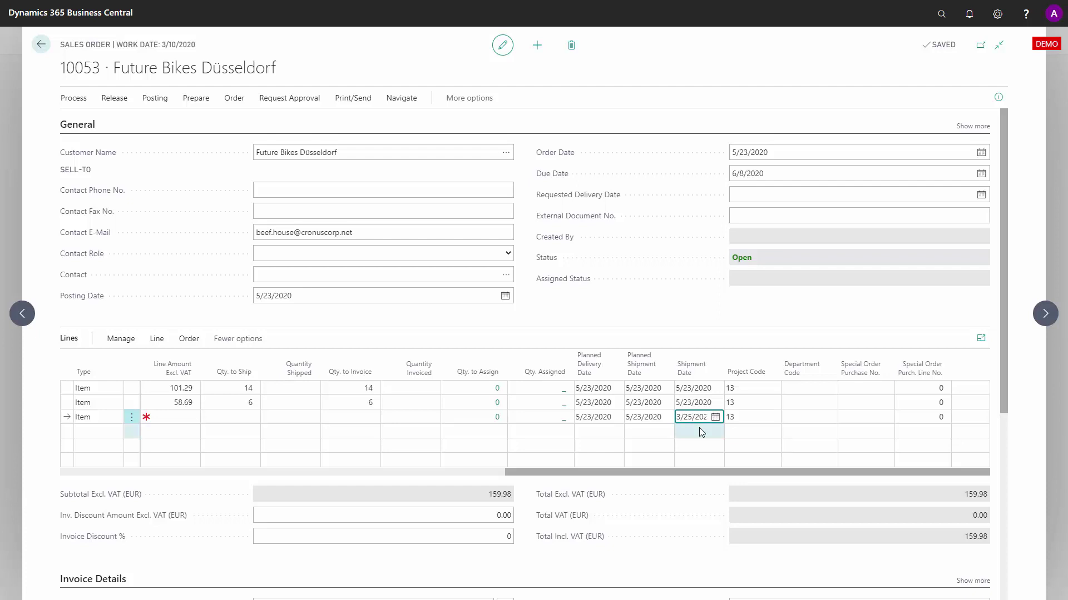
{"action": "key", "text": "shift+Tab"}
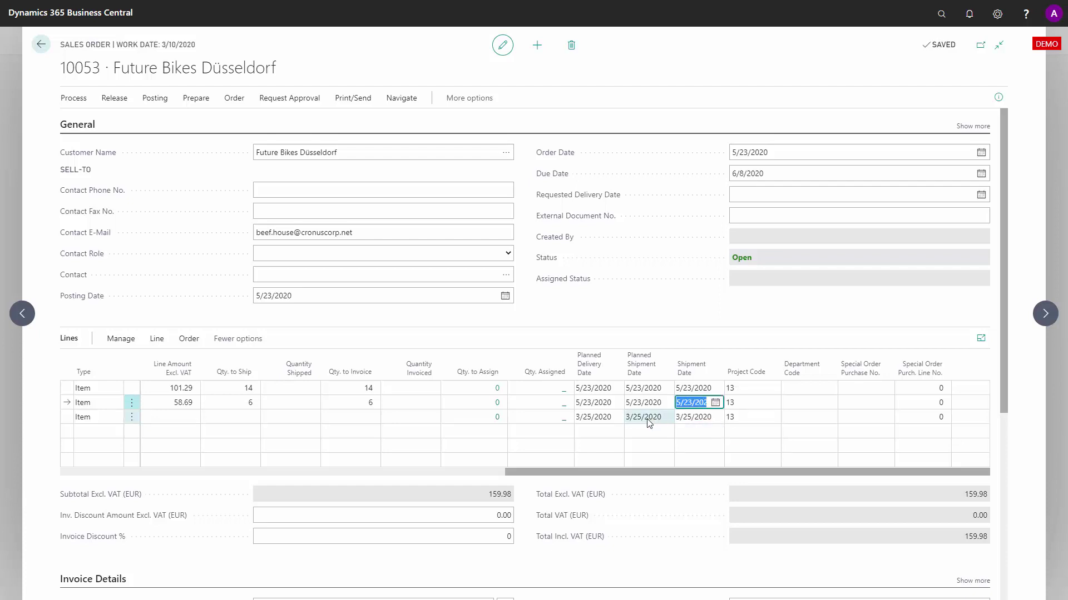
Enter a quantity of 20 on the new City Bike line.
{"action": "left_click_drag", "start_coordinate": [690, 472], "coordinate": [241, 499]}
{"action": "left_click", "coordinate": [400, 418]}
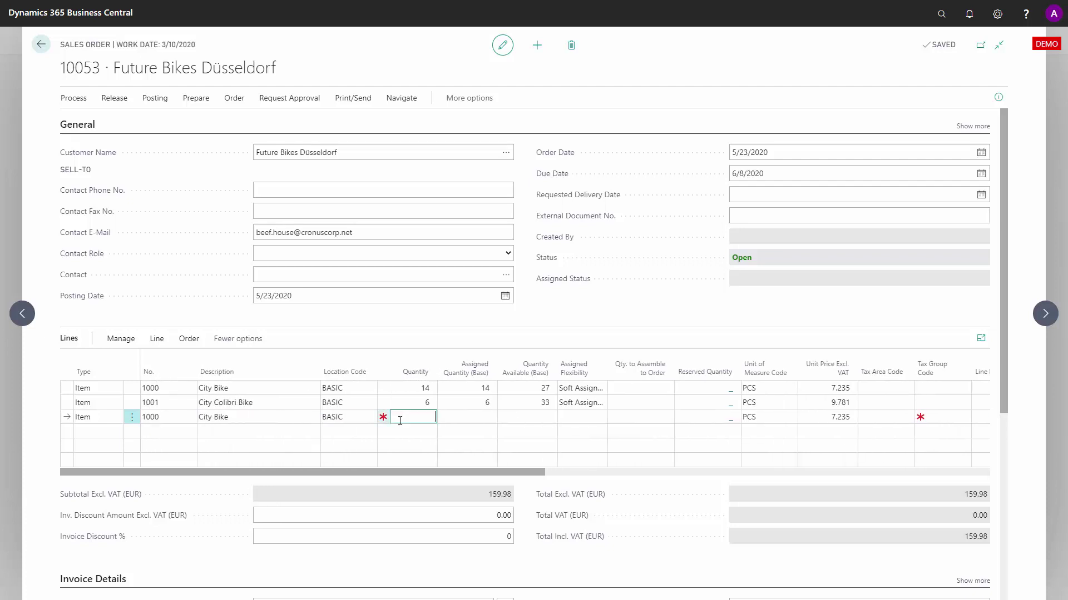
{"action": "type", "text": "20"}
{"action": "key", "text": "Tab"}
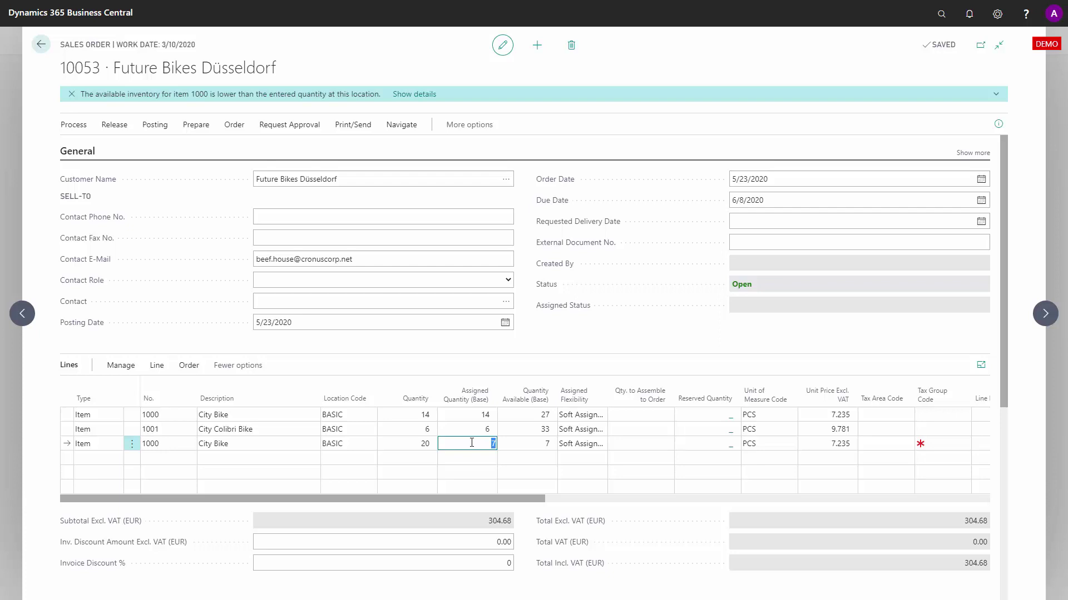
Examine the new line's Graphical Inventory Profile with assigned sales quantities turned on, inspecting the March and May points.
{"action": "left_click", "coordinate": [157, 367]}
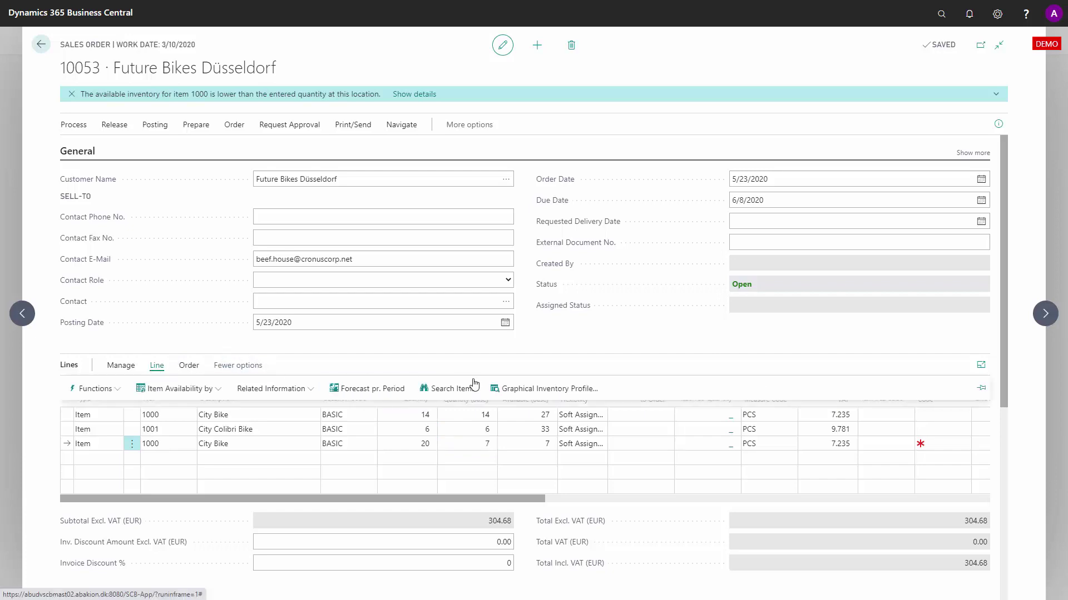
{"action": "left_click", "coordinate": [548, 394]}
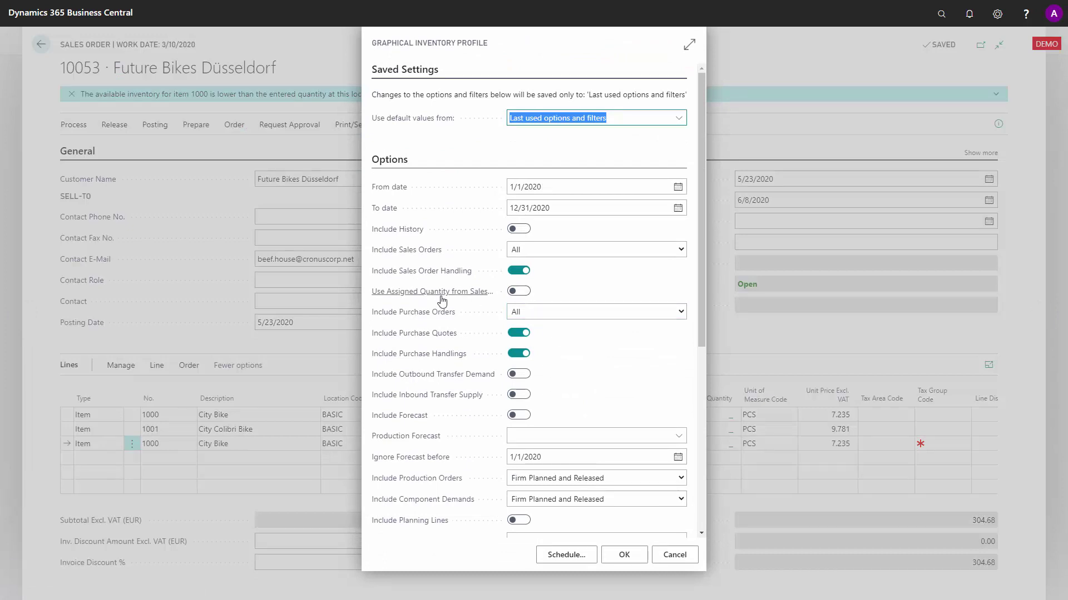
{"action": "left_click", "coordinate": [525, 293]}
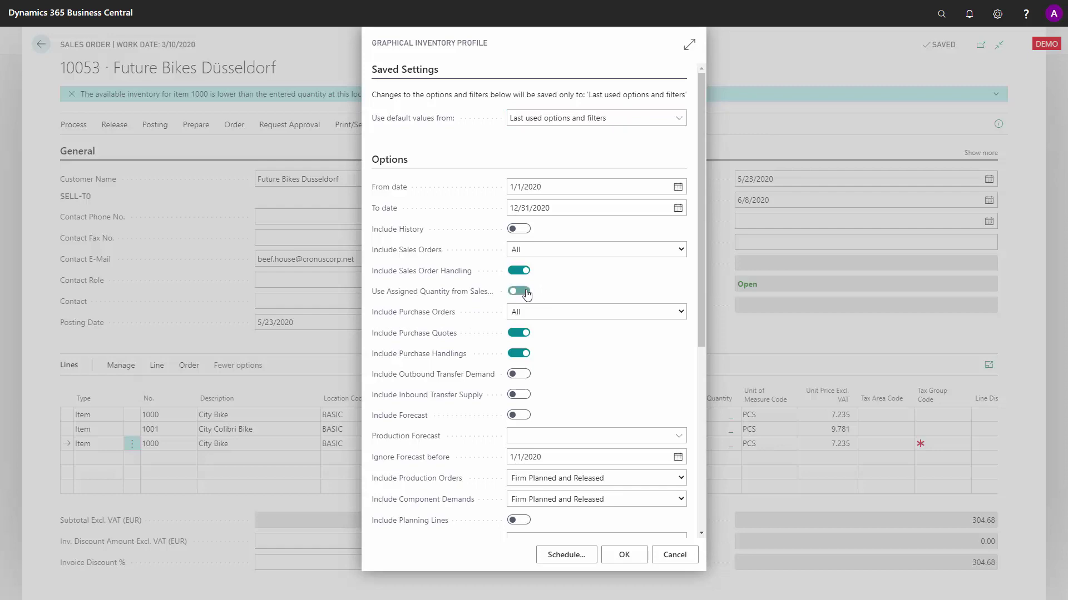
{"action": "left_click", "coordinate": [624, 557]}
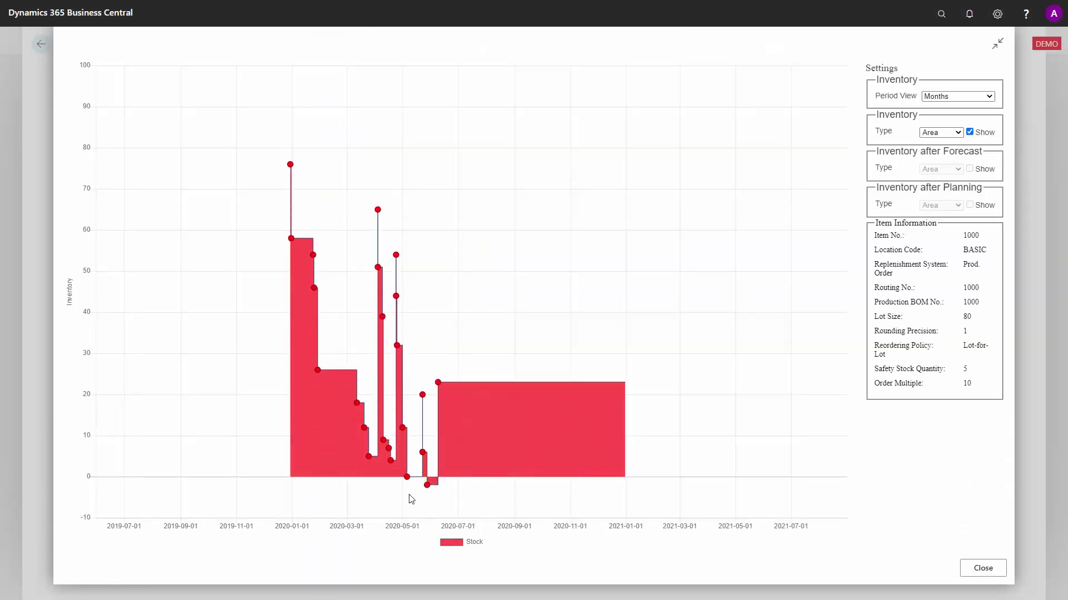
{"action": "mouse_move", "coordinate": [410, 483]}
{"action": "mouse_move", "coordinate": [365, 432]}
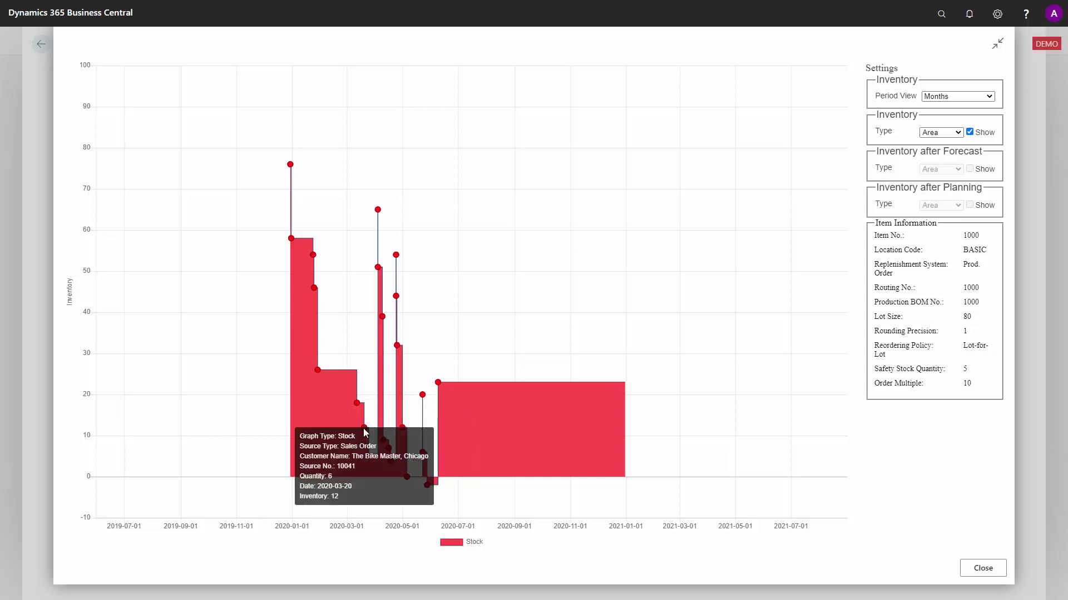
{"action": "mouse_move", "coordinate": [368, 460]}
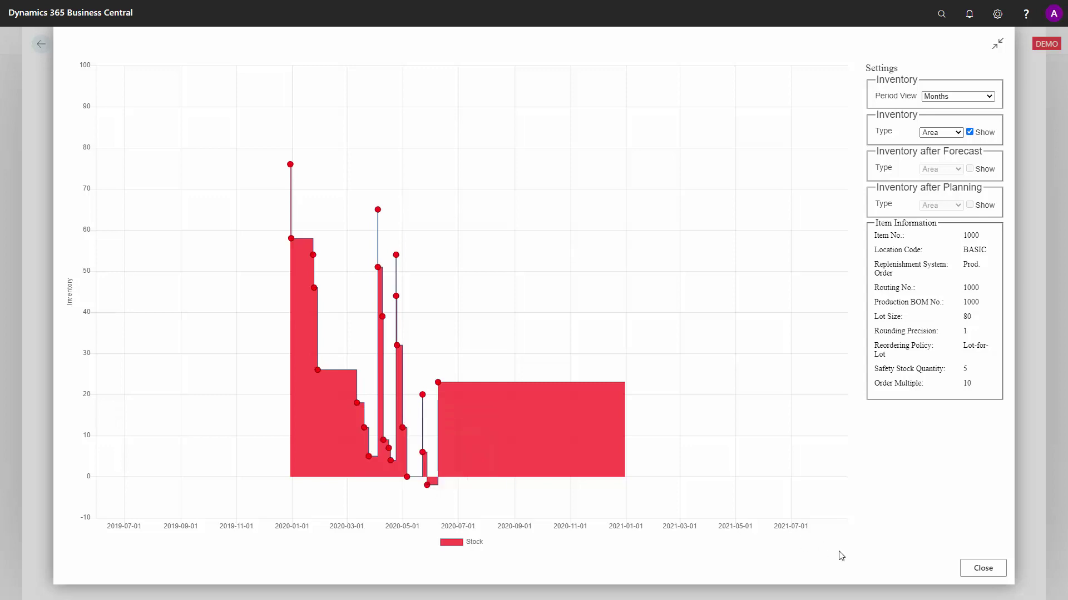
{"action": "left_click", "coordinate": [983, 568]}
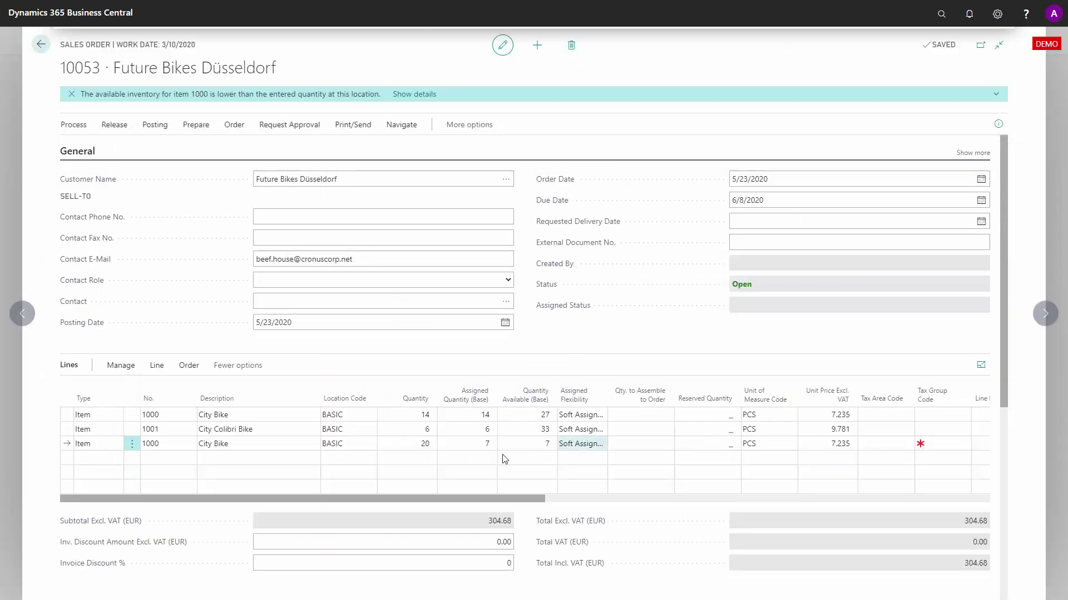
Clear the quantity on the new City Bike line.
{"action": "left_click", "coordinate": [419, 445]}
{"action": "double_click", "coordinate": [418, 447]}
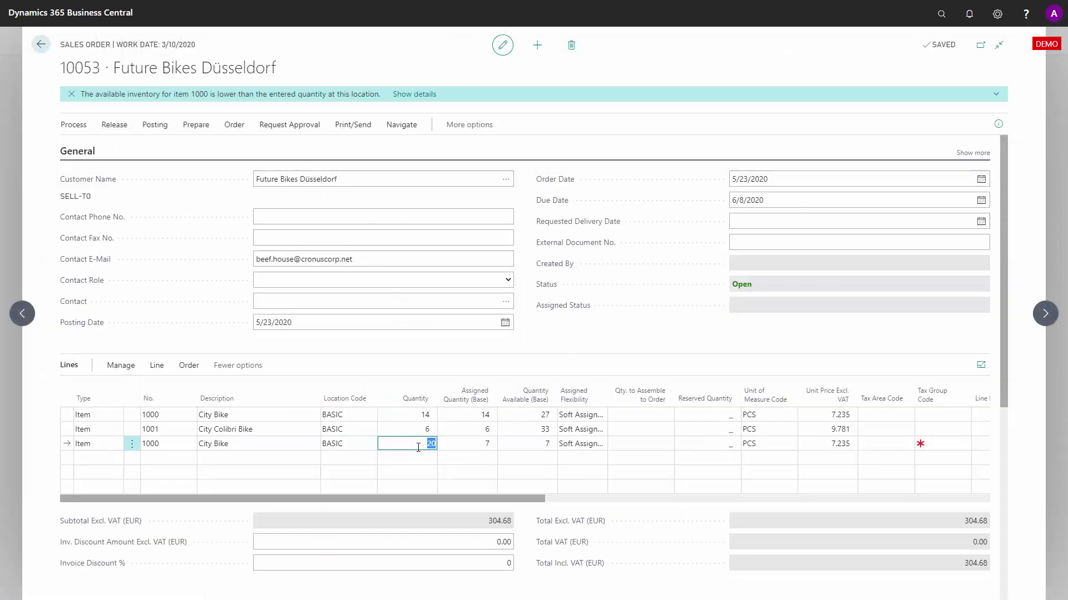
{"action": "key", "text": "Delete"}
{"action": "key", "text": "Tab"}
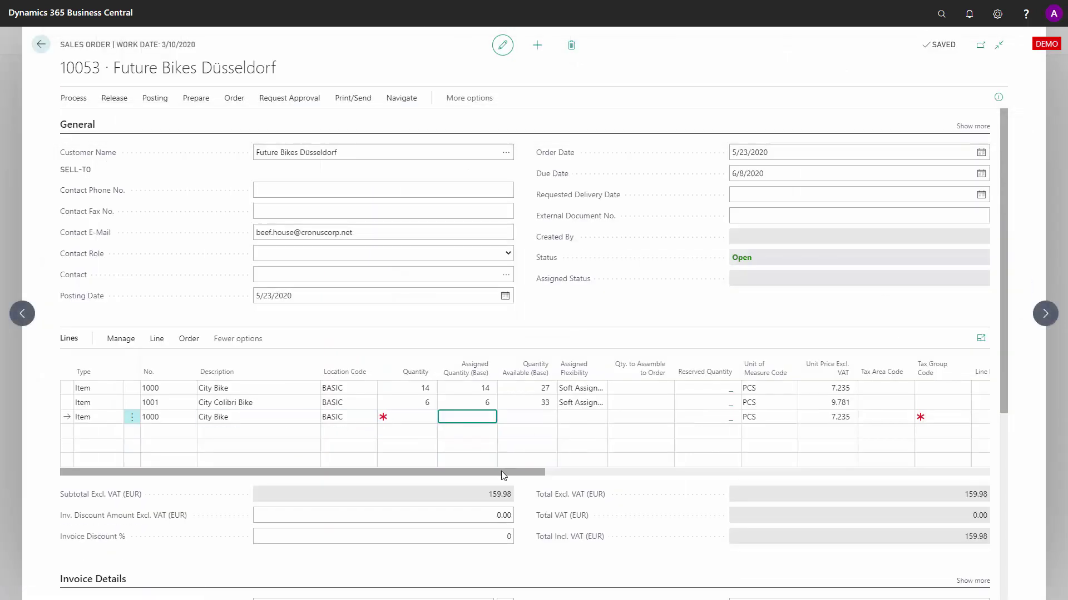
Change the new City Bike line's shipment date to 4/15/2020.
{"action": "left_click_drag", "start_coordinate": [504, 472], "coordinate": [891, 473]}
{"action": "left_click", "coordinate": [810, 417]}
{"action": "left_click", "coordinate": [798, 417]}
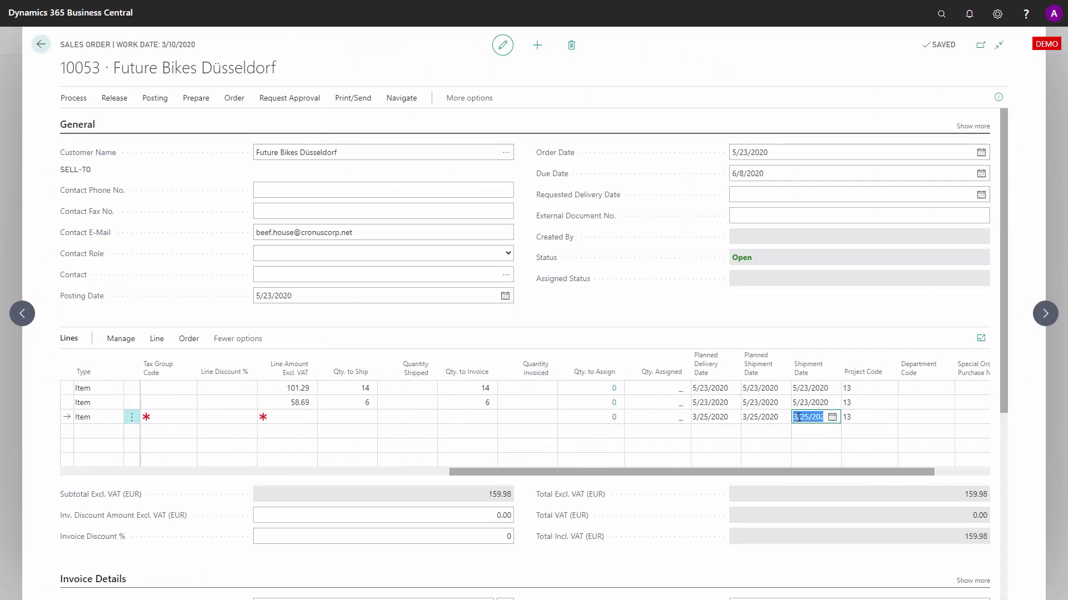
{"action": "left_click", "coordinate": [798, 417]}
{"action": "key", "text": "BackSpace"}
{"action": "type", "text": "4"}
{"action": "key", "text": "shift+Right"}
{"action": "key", "text": "shift+Right"}
{"action": "key", "text": "shift+Right"}
{"action": "type", "text": "/15"}
{"action": "key", "text": "Return"}
Set the new City Bike line's quantity to 20 and accept moving its shipment date to 06/10/20.
{"action": "left_click_drag", "start_coordinate": [814, 472], "coordinate": [456, 502]}
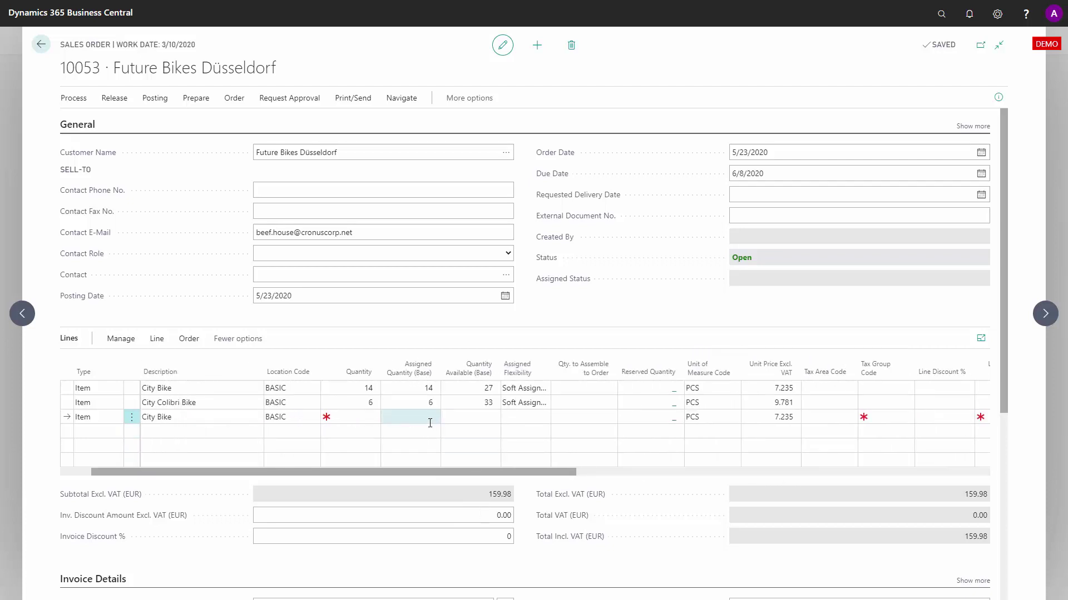
{"action": "left_click", "coordinate": [369, 416]}
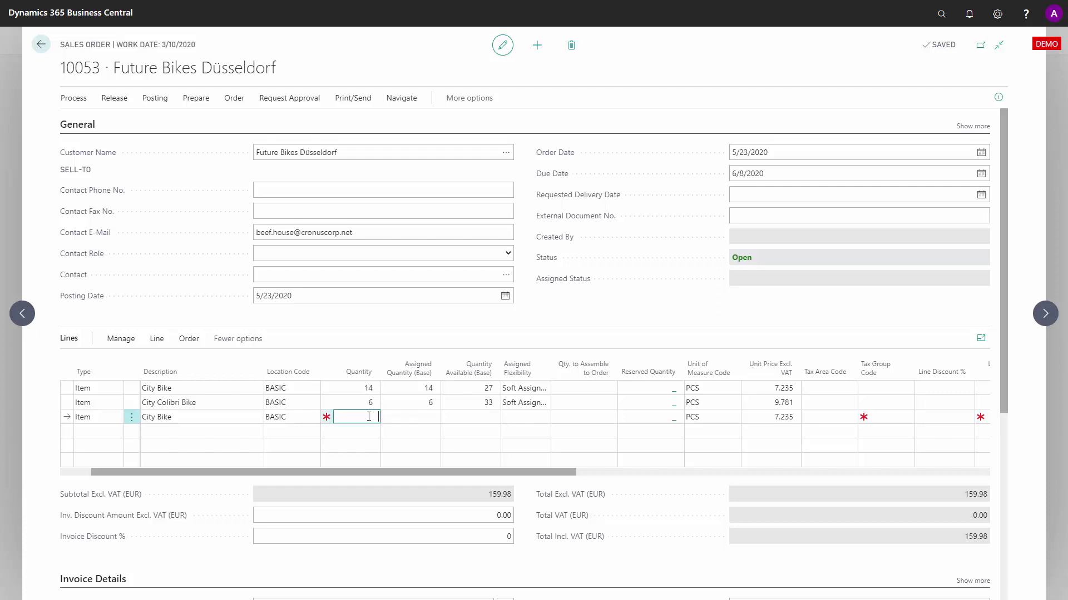
{"action": "type", "text": "20"}
{"action": "key", "text": "Tab"}
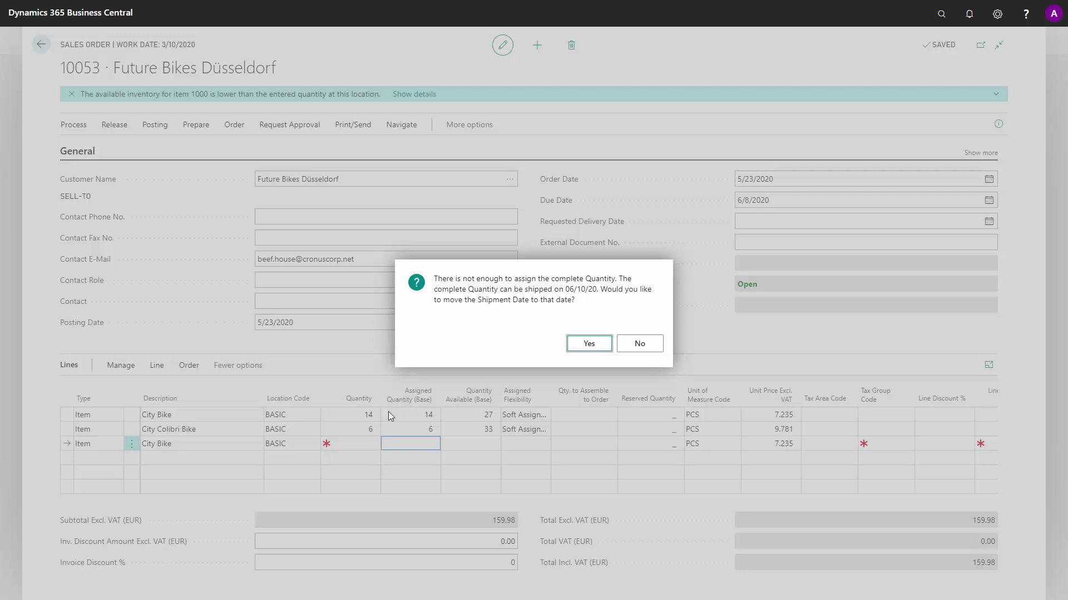
{"action": "left_click", "coordinate": [600, 345]}
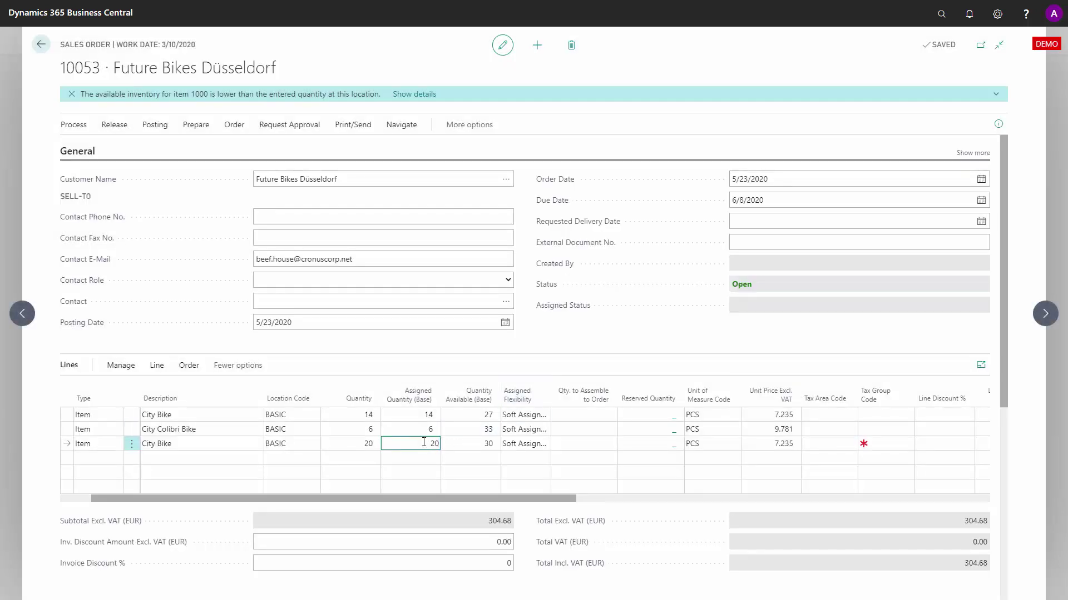
Check the new line's shipment date and inspect its June sales order point in the Graphical Inventory Profile, using assigned quantities.
{"action": "left_click_drag", "start_coordinate": [455, 498], "coordinate": [823, 492]}
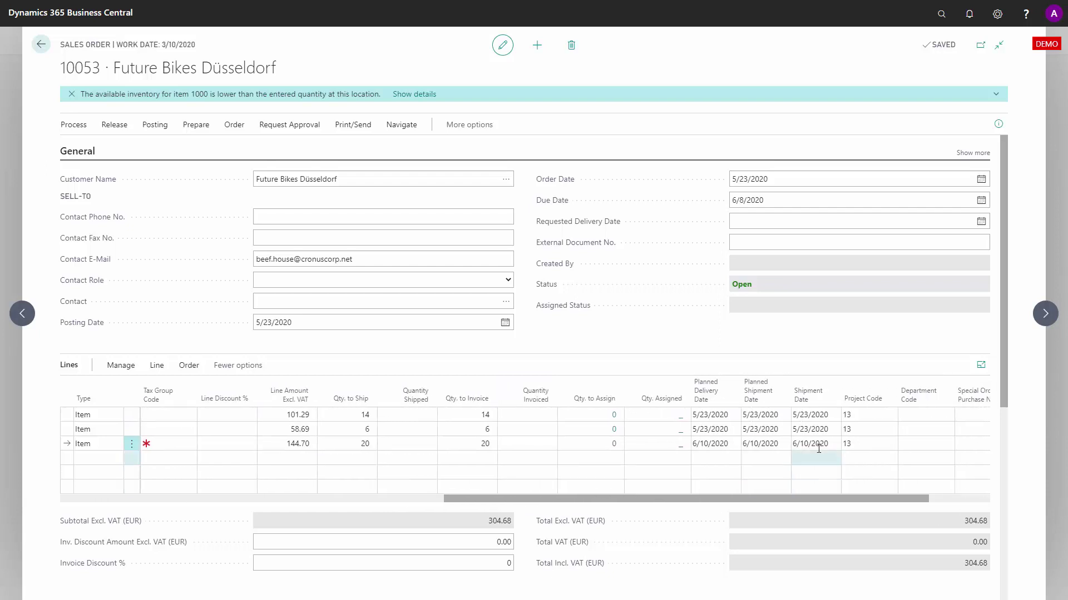
{"action": "left_click", "coordinate": [810, 443]}
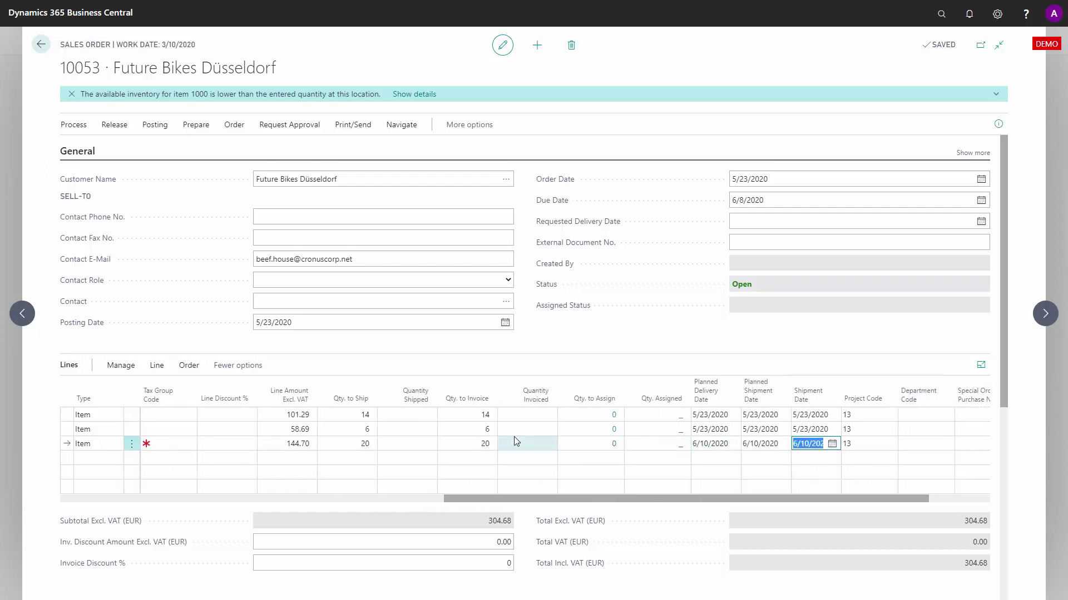
{"action": "left_click", "coordinate": [149, 369]}
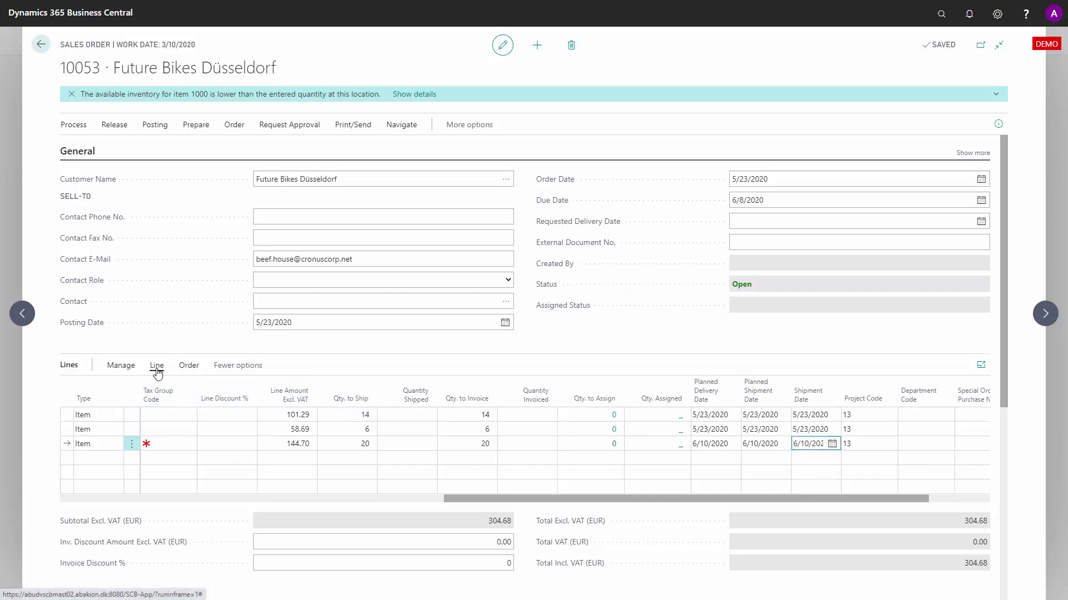
{"action": "left_click", "coordinate": [554, 391]}
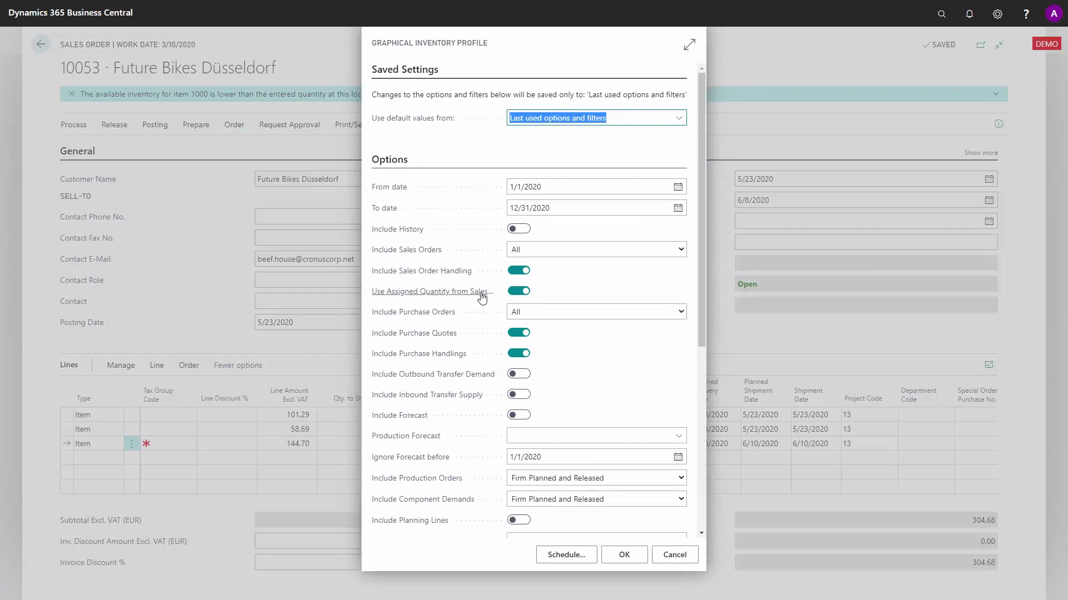
{"action": "left_click", "coordinate": [625, 556]}
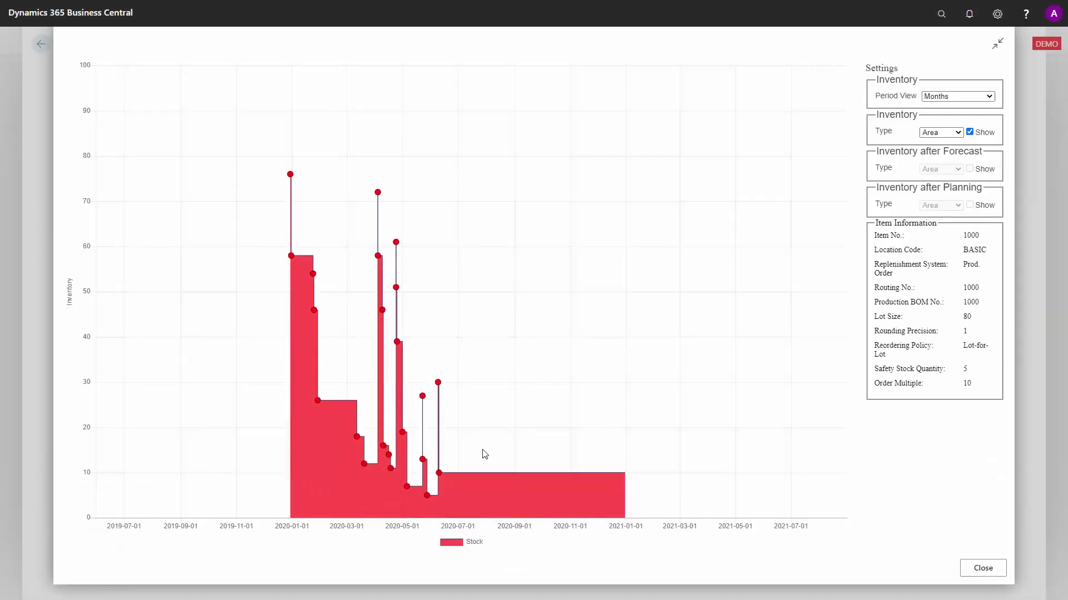
{"action": "mouse_move", "coordinate": [442, 481]}
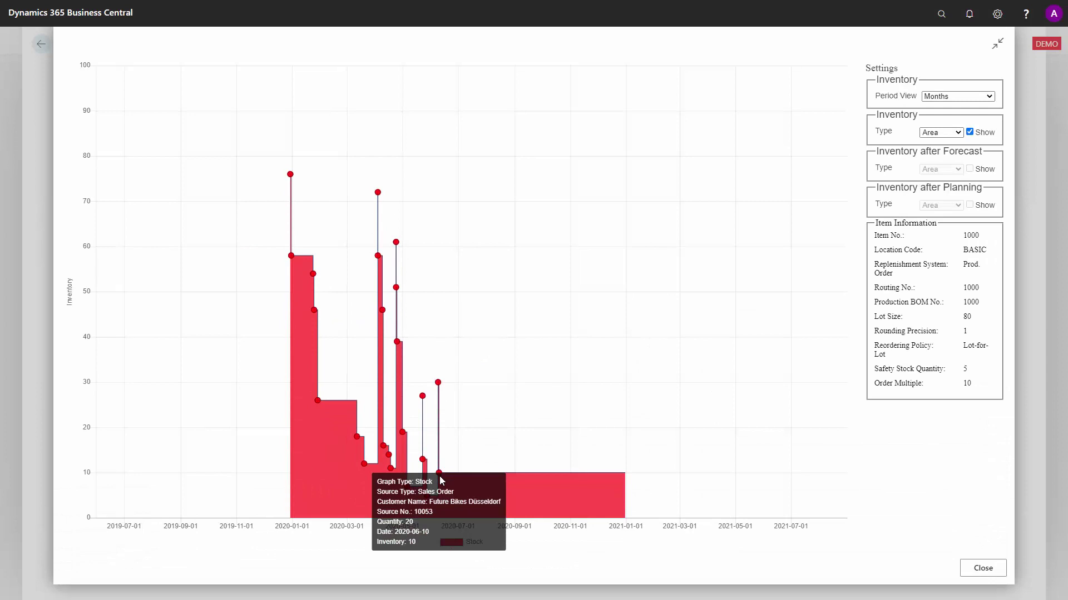